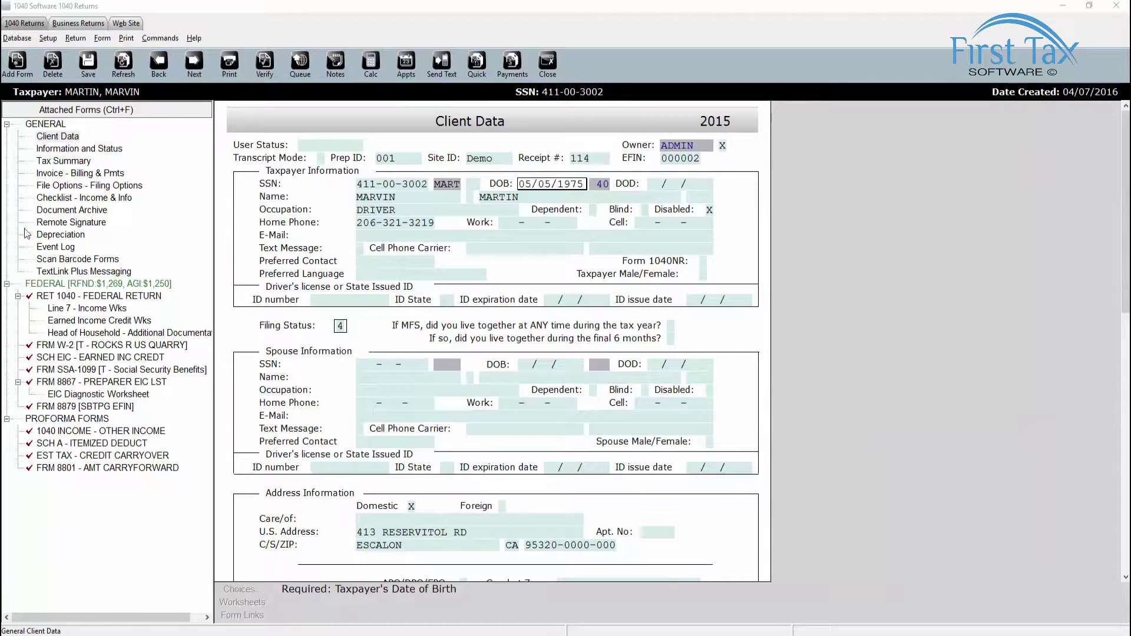
Review the last listed originator's record and signature in the EF Originators database, save the record and close the list
click(17, 38)
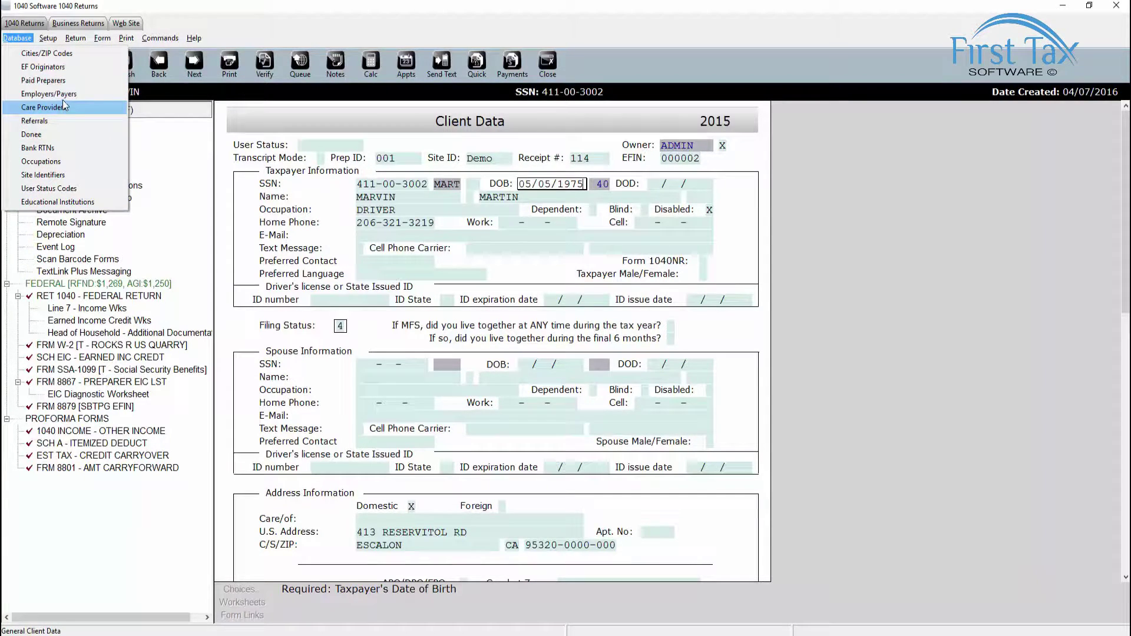
click(61, 68)
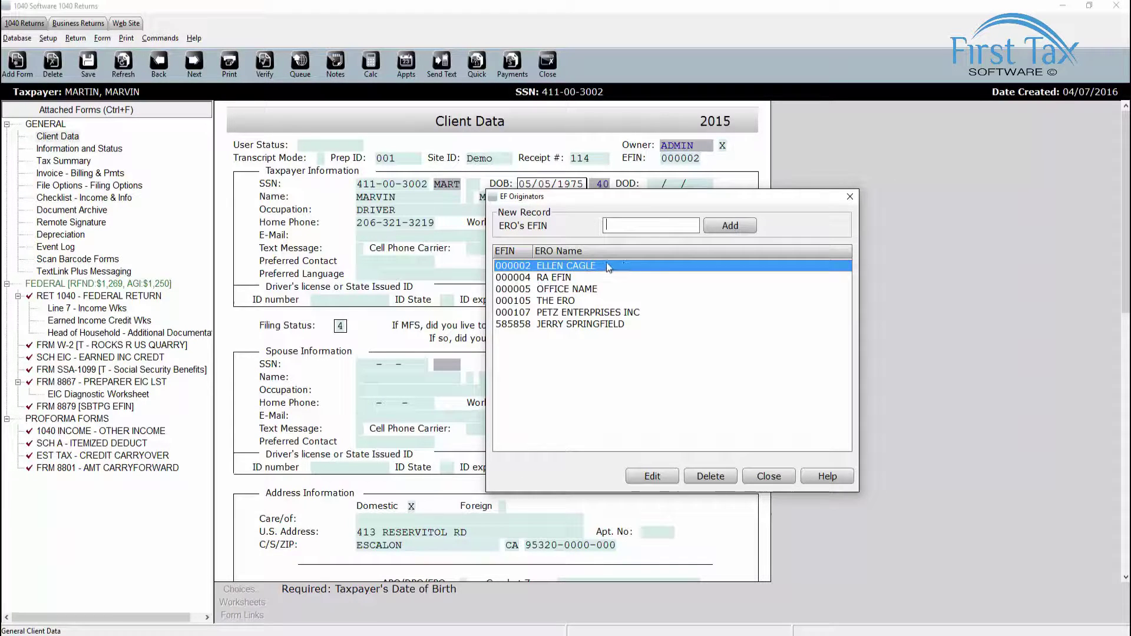
double_click(550, 324)
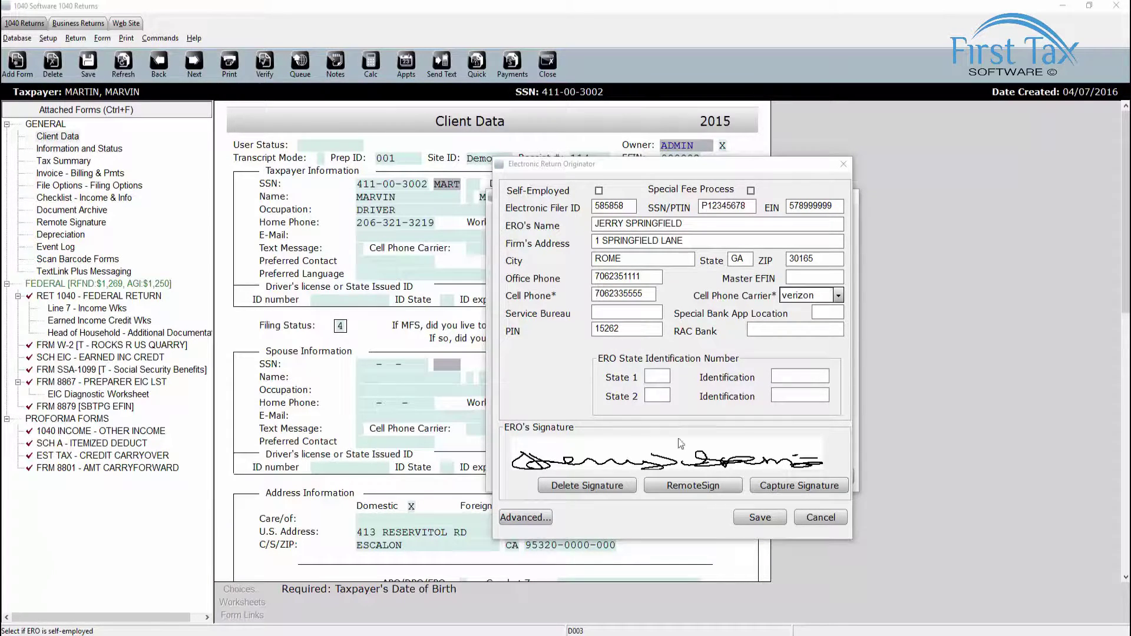
click(766, 517)
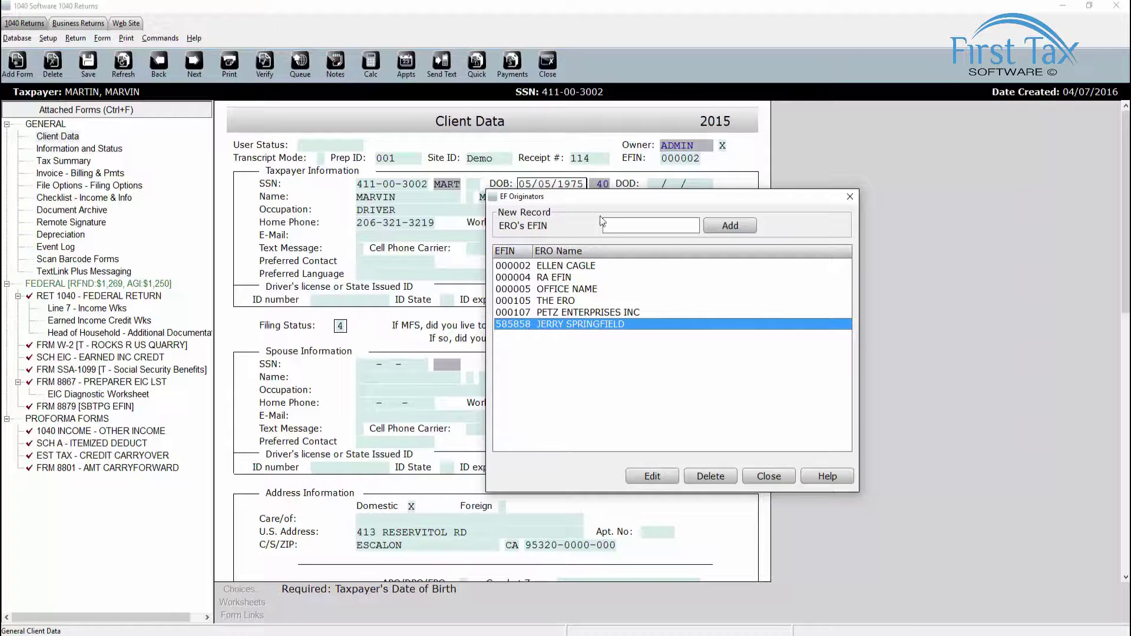
click(773, 475)
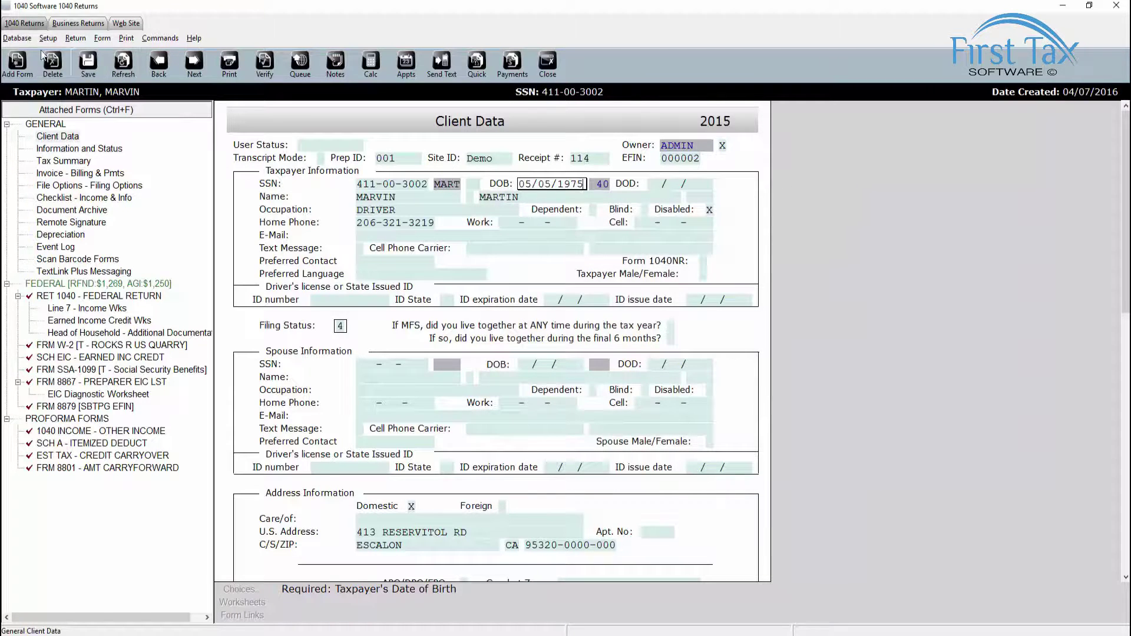
Review preparer 001's information and signature in the Paid Preparers database, save the record and close the list
click(20, 39)
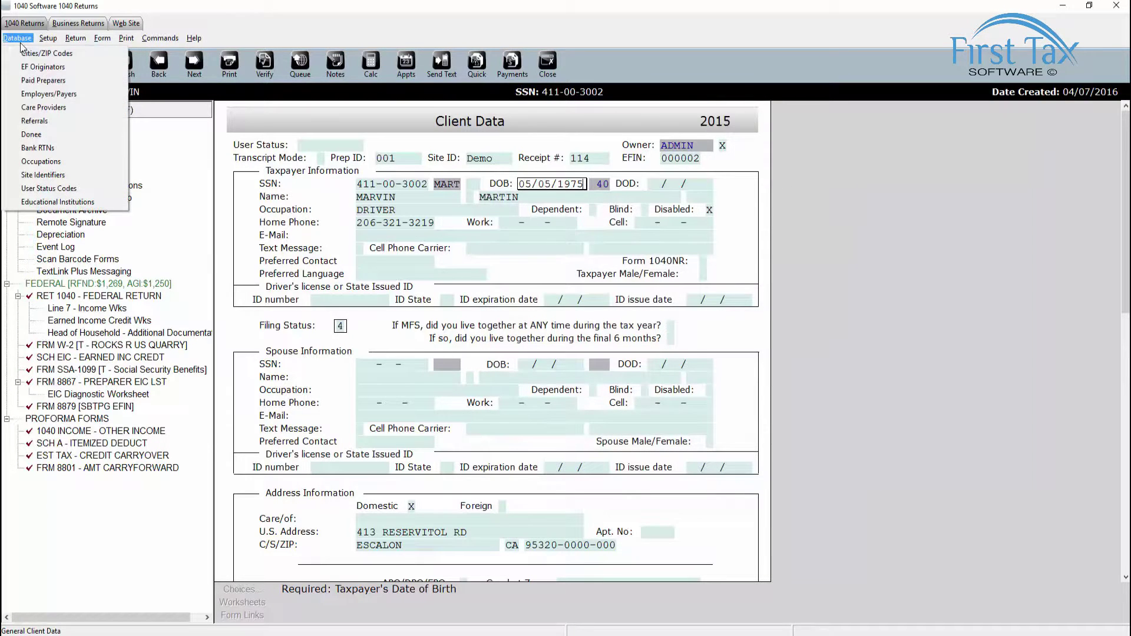
click(33, 82)
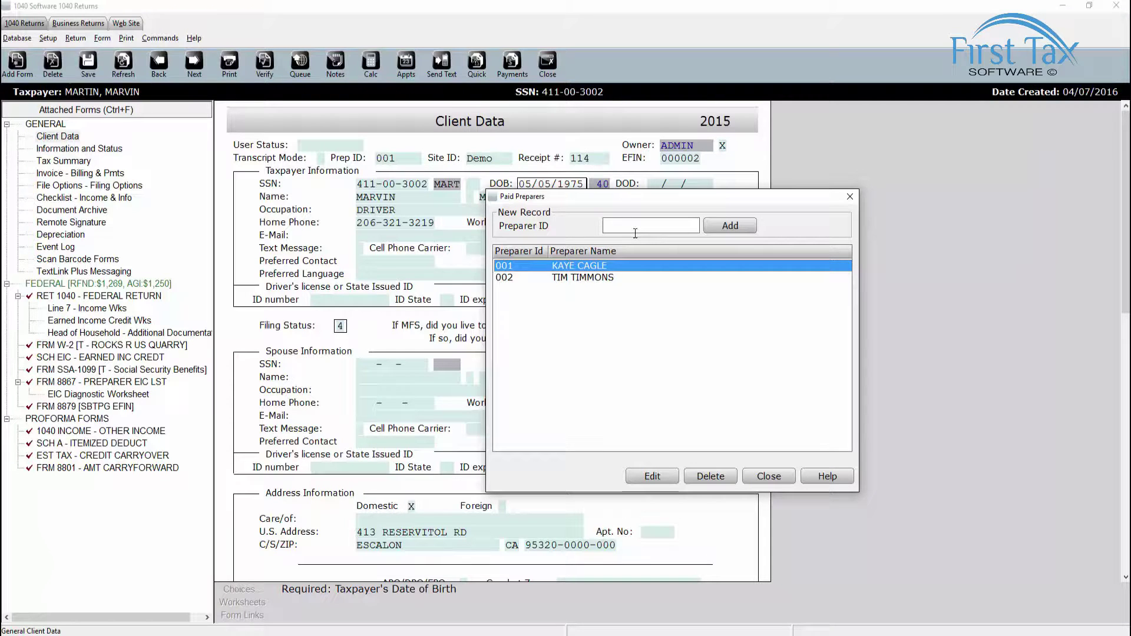
double_click(576, 267)
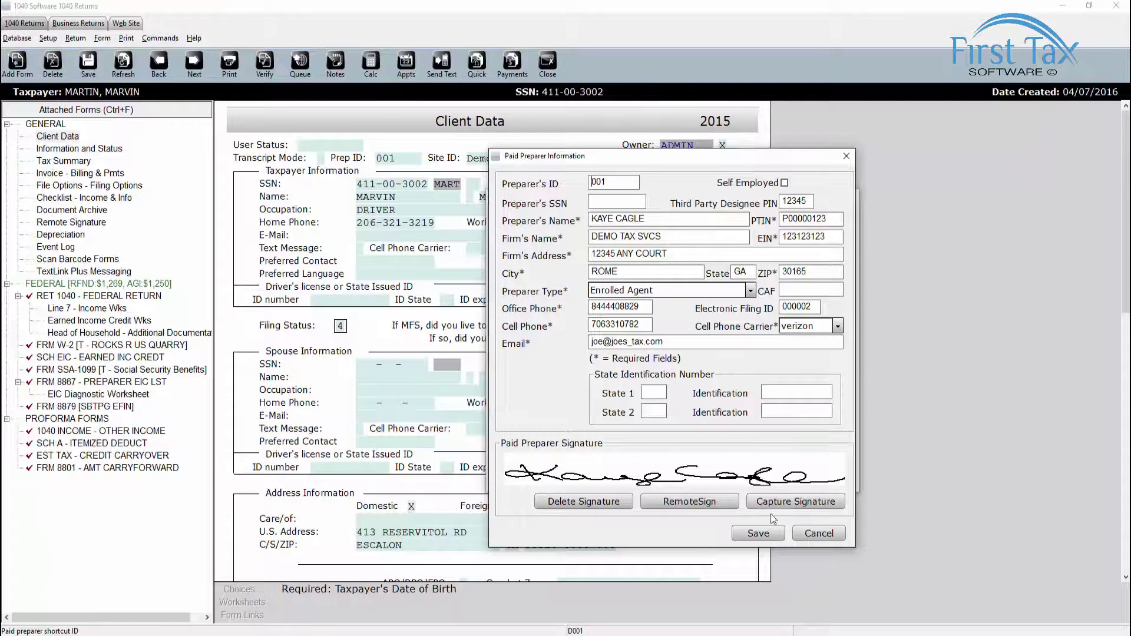
click(757, 532)
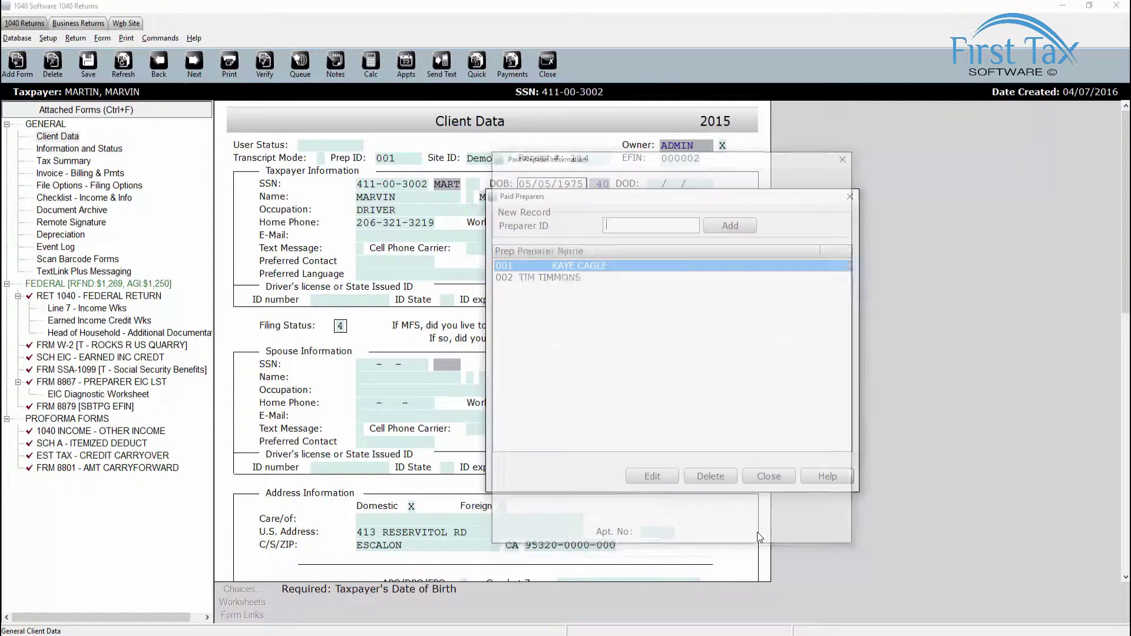
click(765, 476)
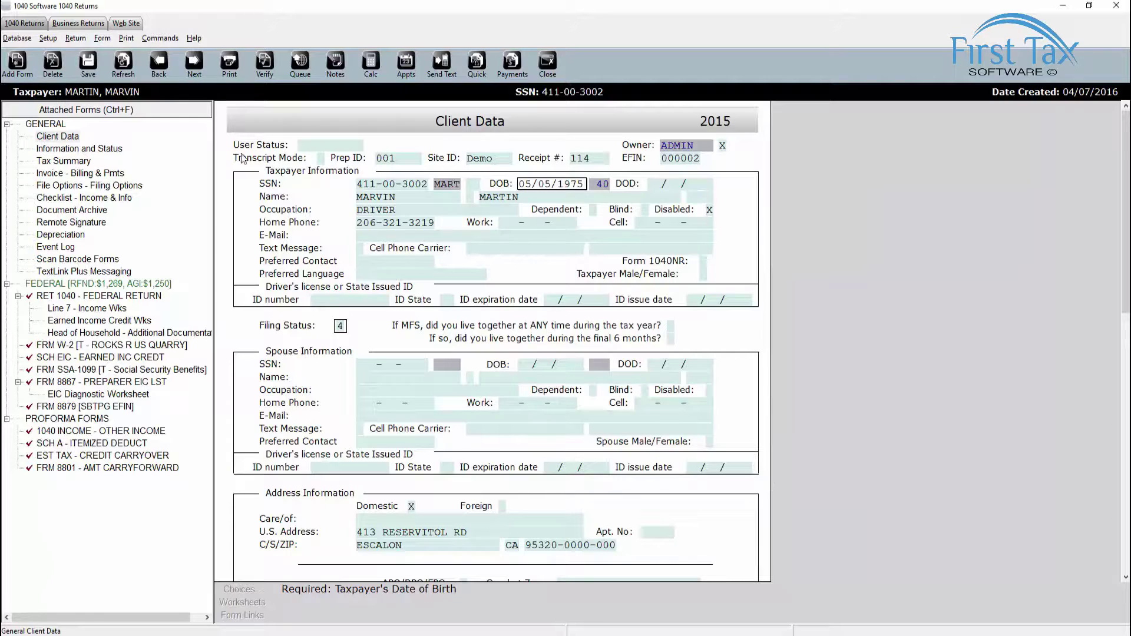
Review the ABC INC record in the Employers/Payers database, save it and close the list
click(19, 39)
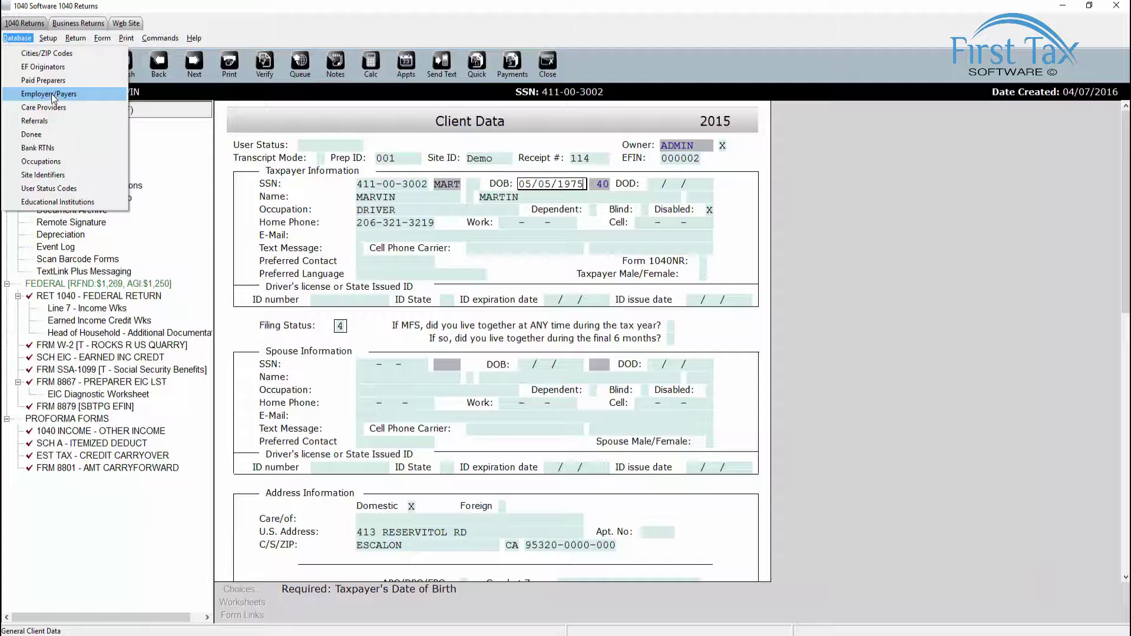
click(52, 93)
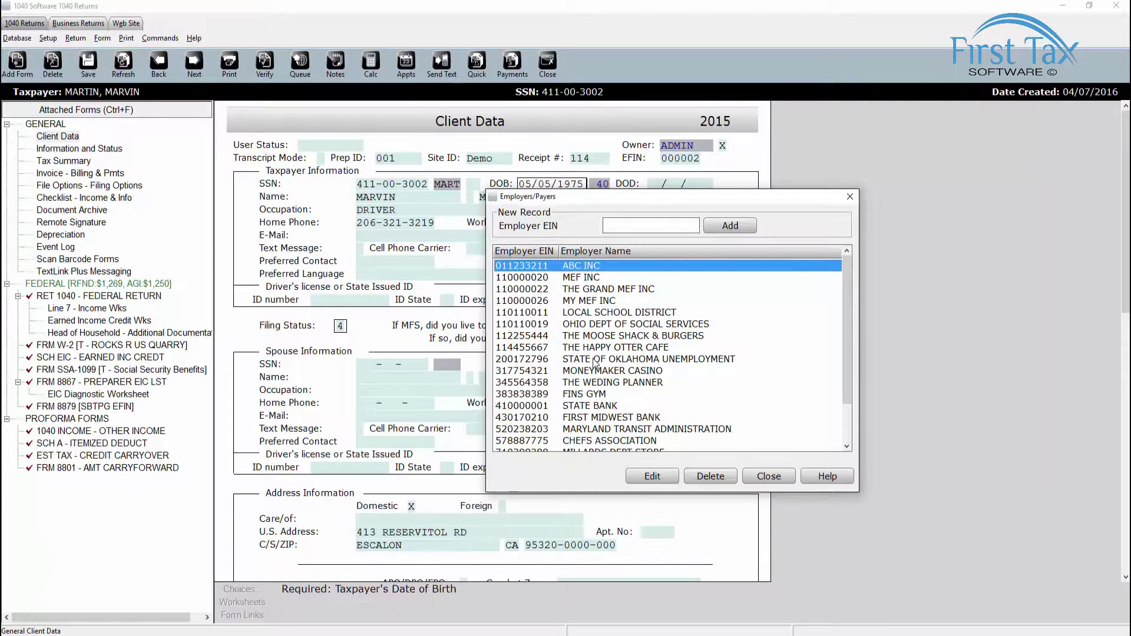
double_click(585, 268)
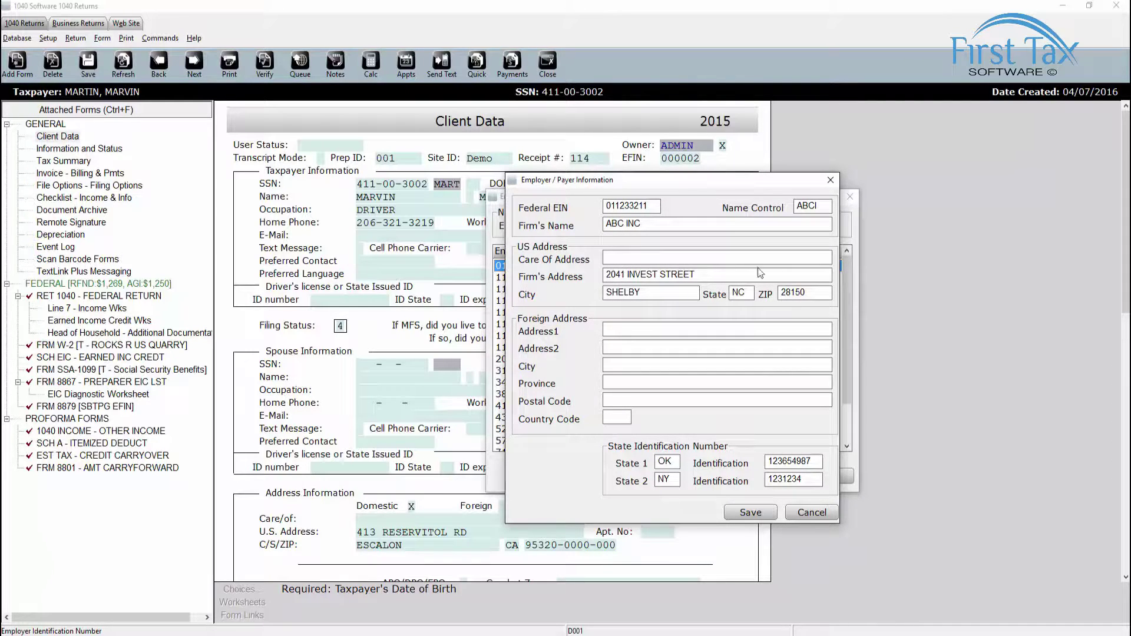
click(751, 512)
key(Escape)
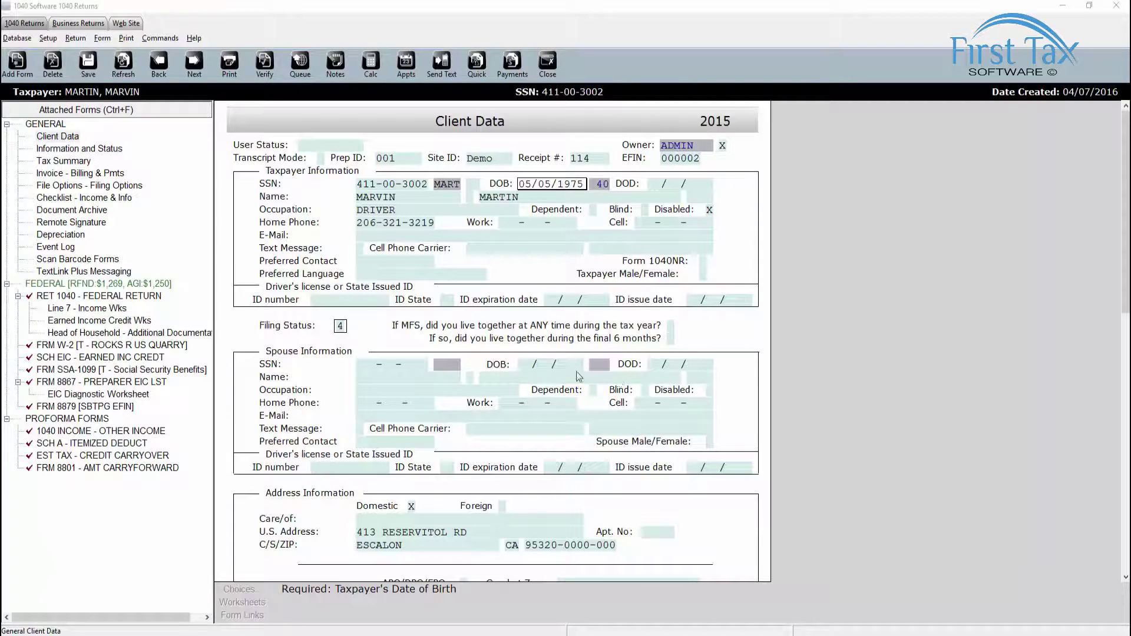
Examine the ROCKS R US QUARRY W-2 form and return to the taxpayer's Occupation field in Client Data
click(84, 350)
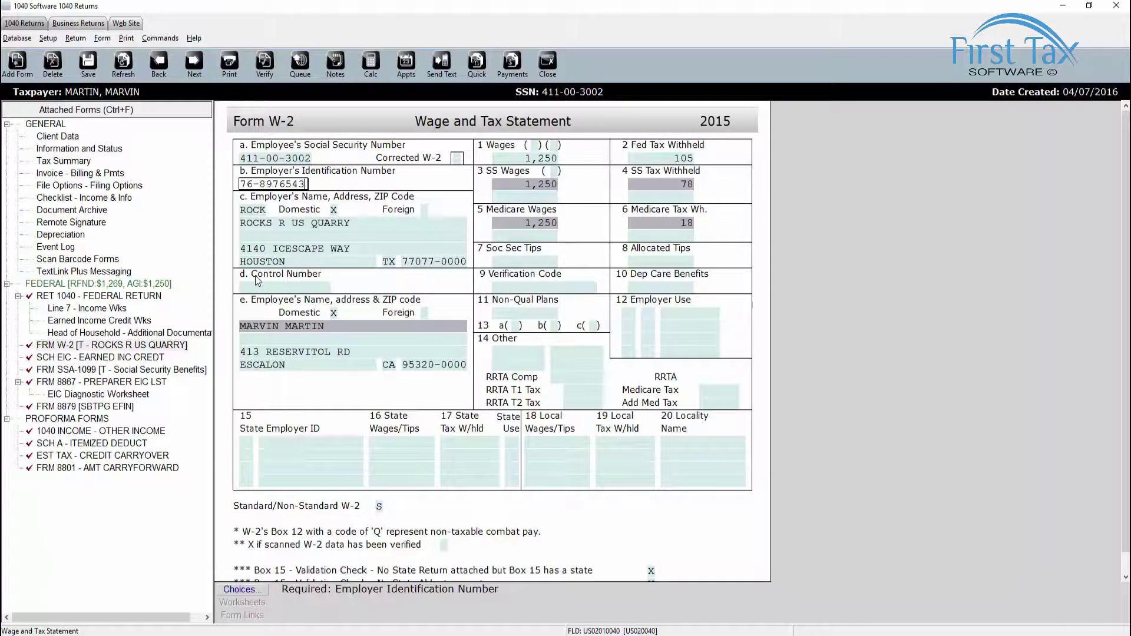
click(45, 141)
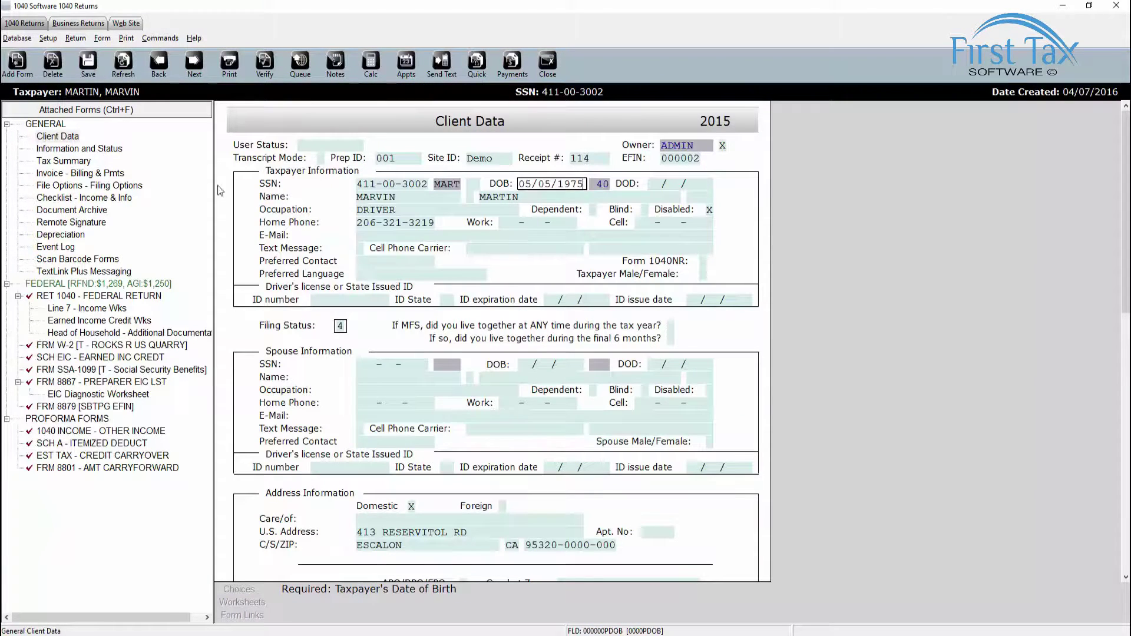
click(415, 214)
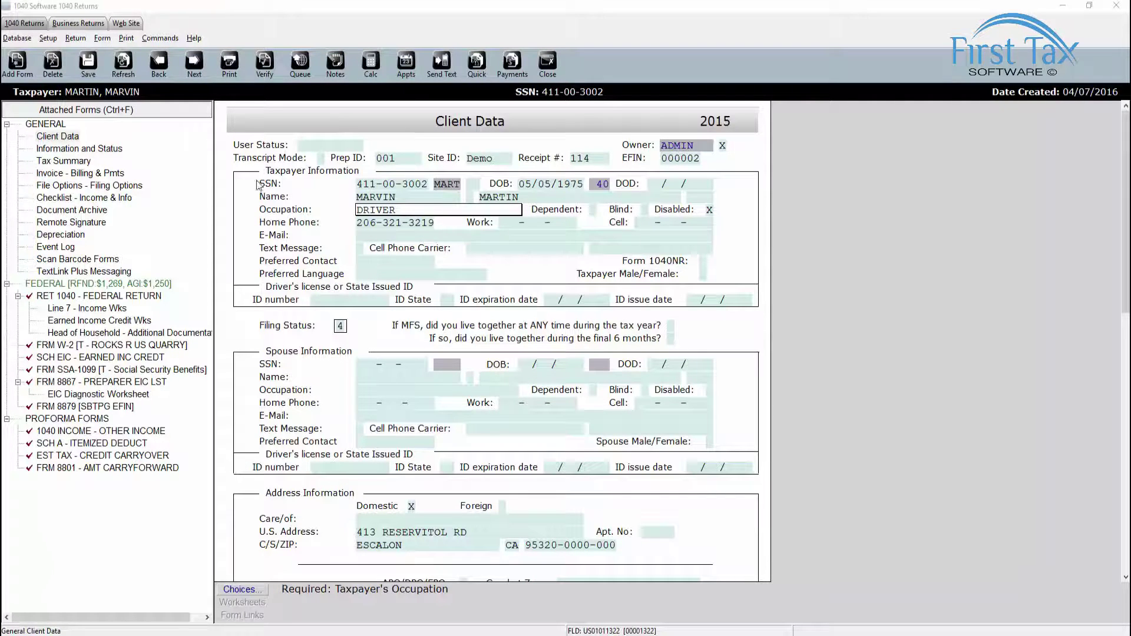
Add a record with sequence number 002 and occupation Trainer to the Occupations database, save it and close the list
click(13, 40)
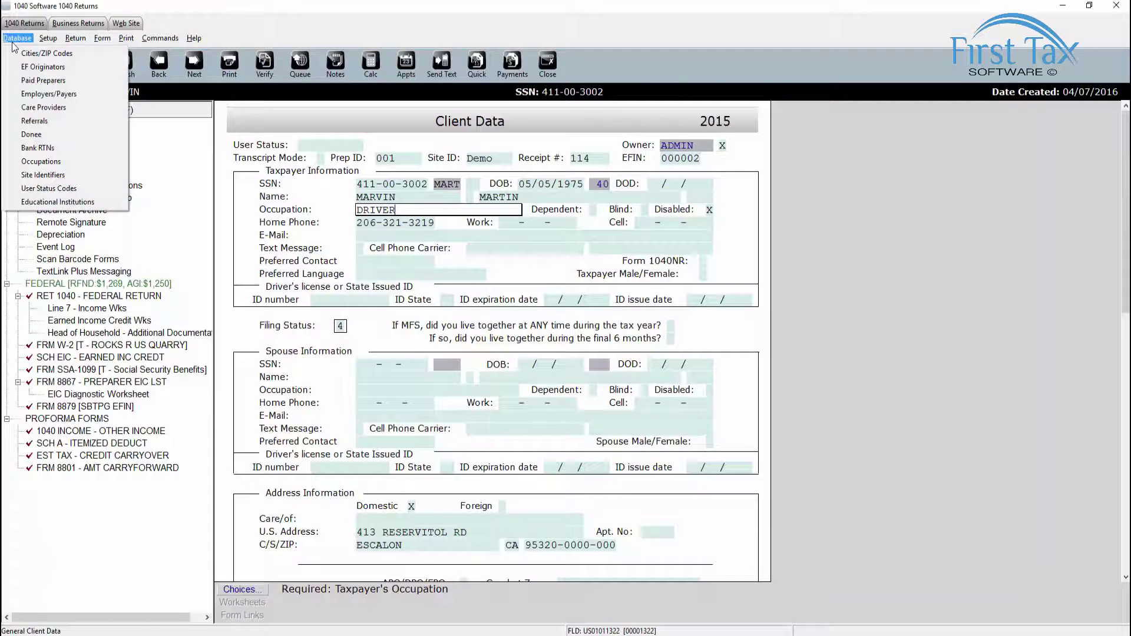
click(40, 162)
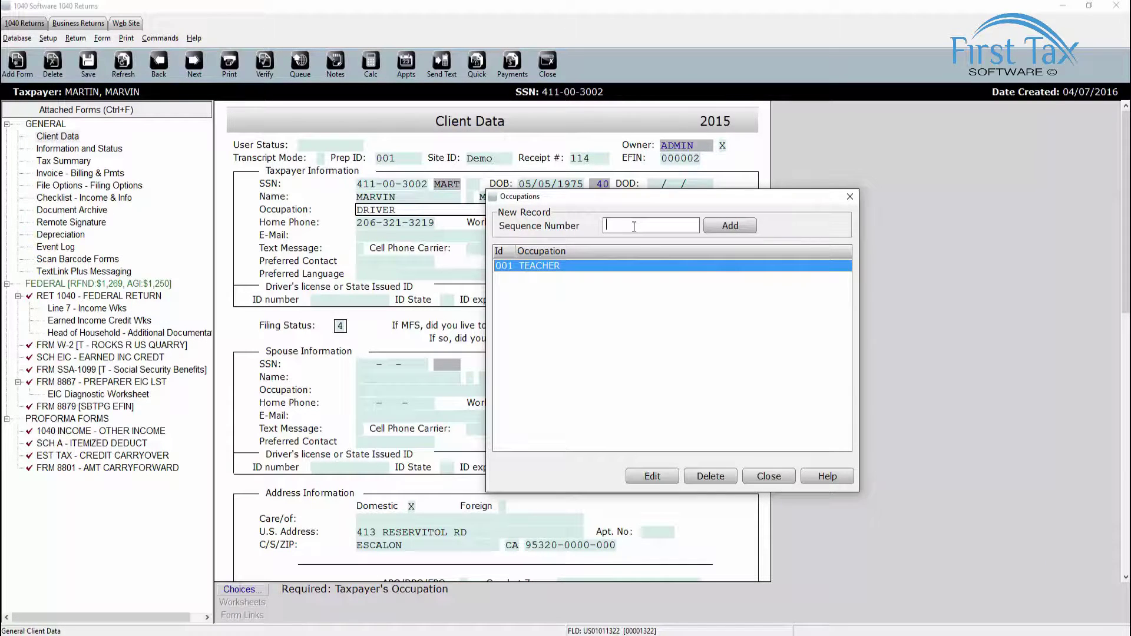
text(002)
click(729, 227)
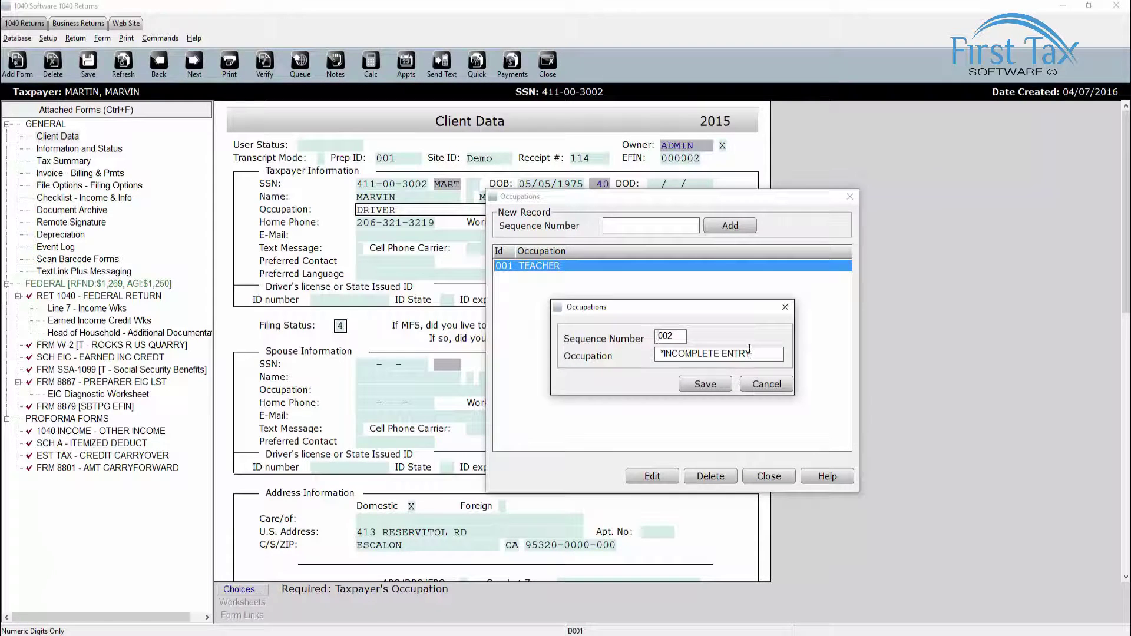
click(749, 352)
text(Trainer)
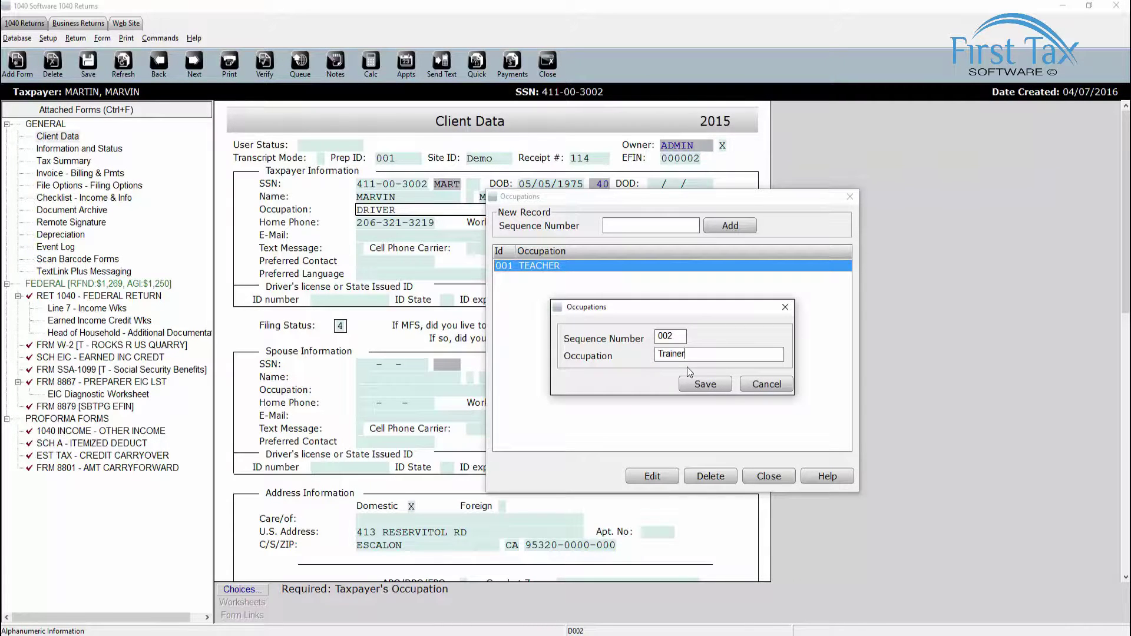
click(709, 386)
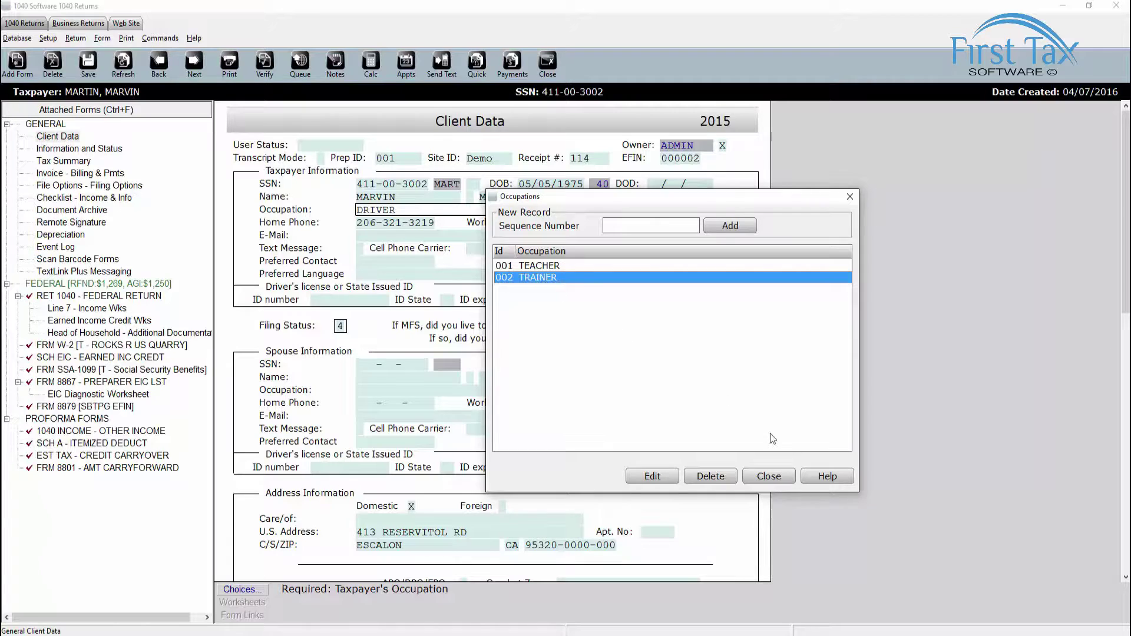
click(769, 476)
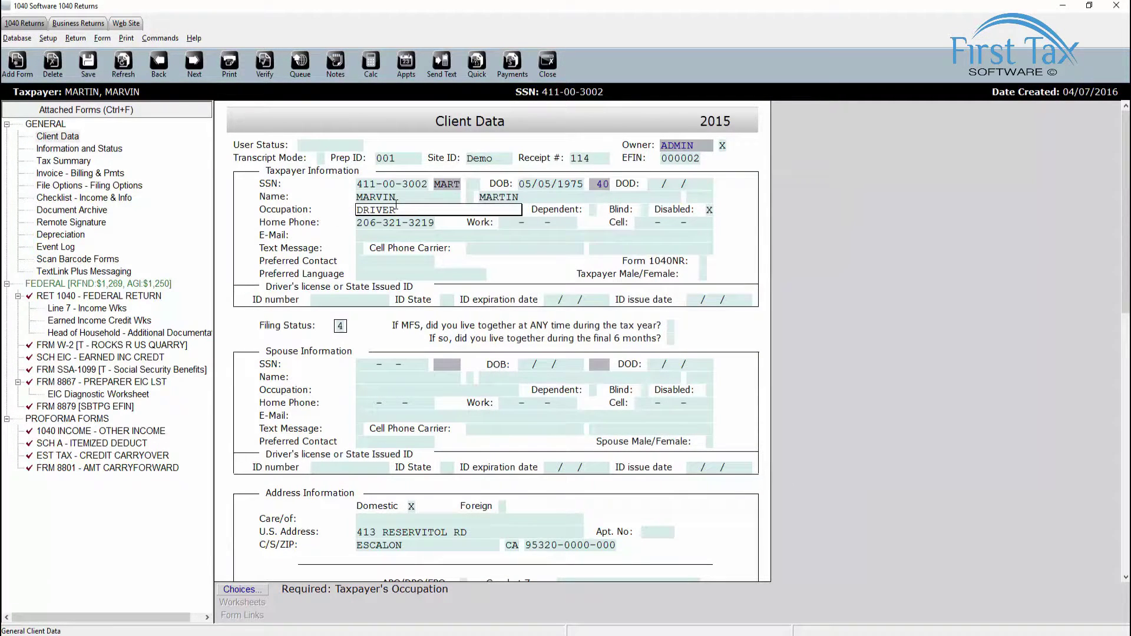
Set the taxpayer's occupation to TRAINER from the available occupation choices
click(248, 589)
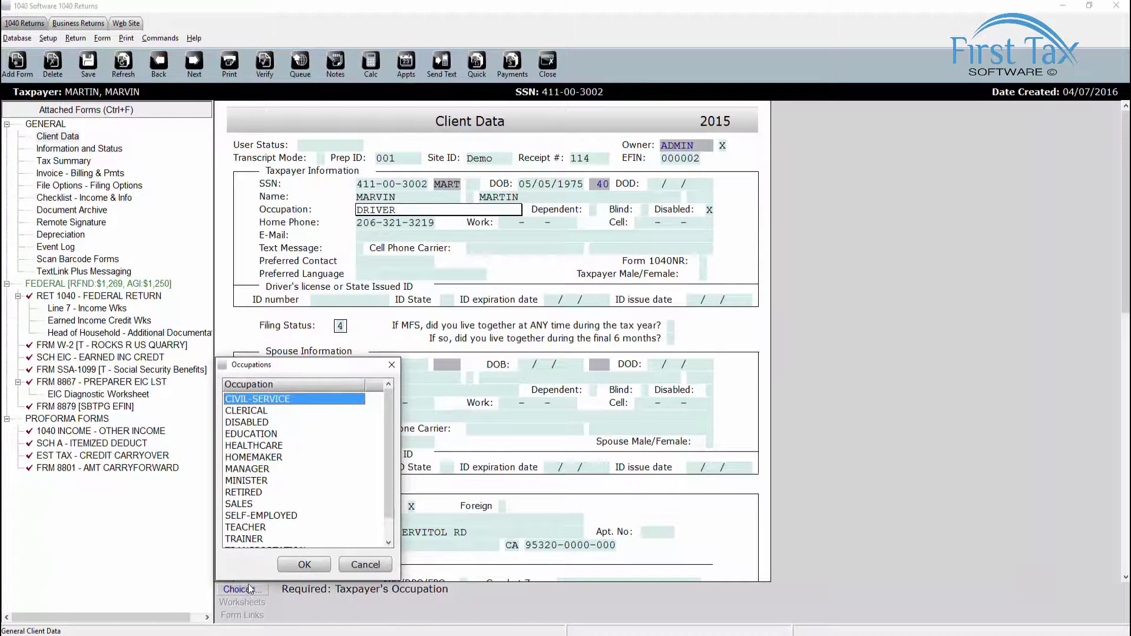
click(260, 541)
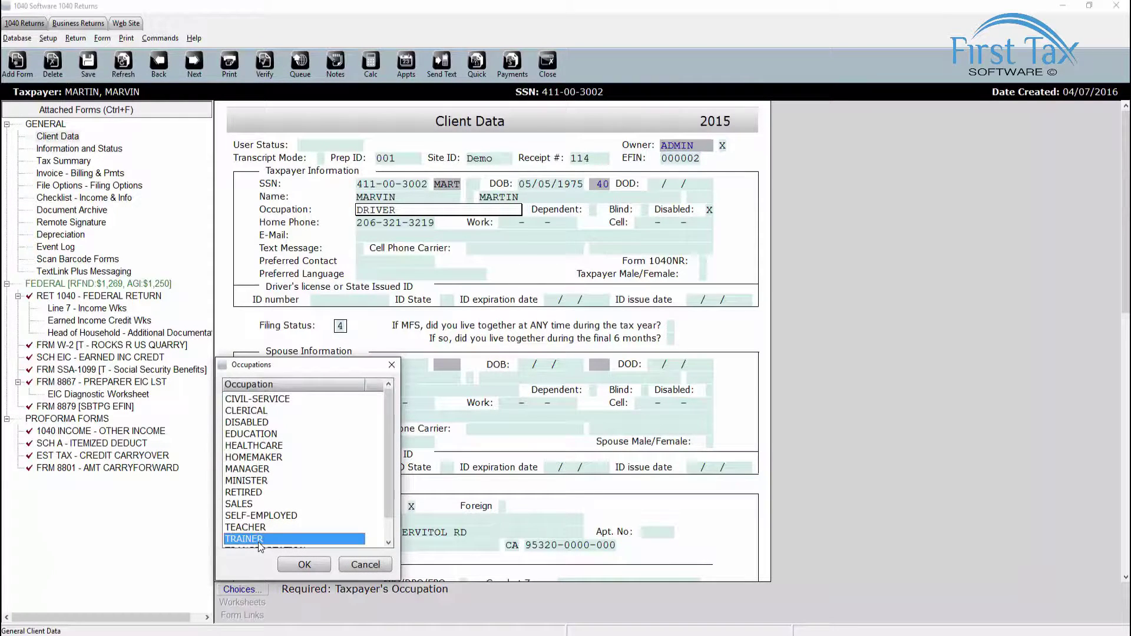
click(295, 566)
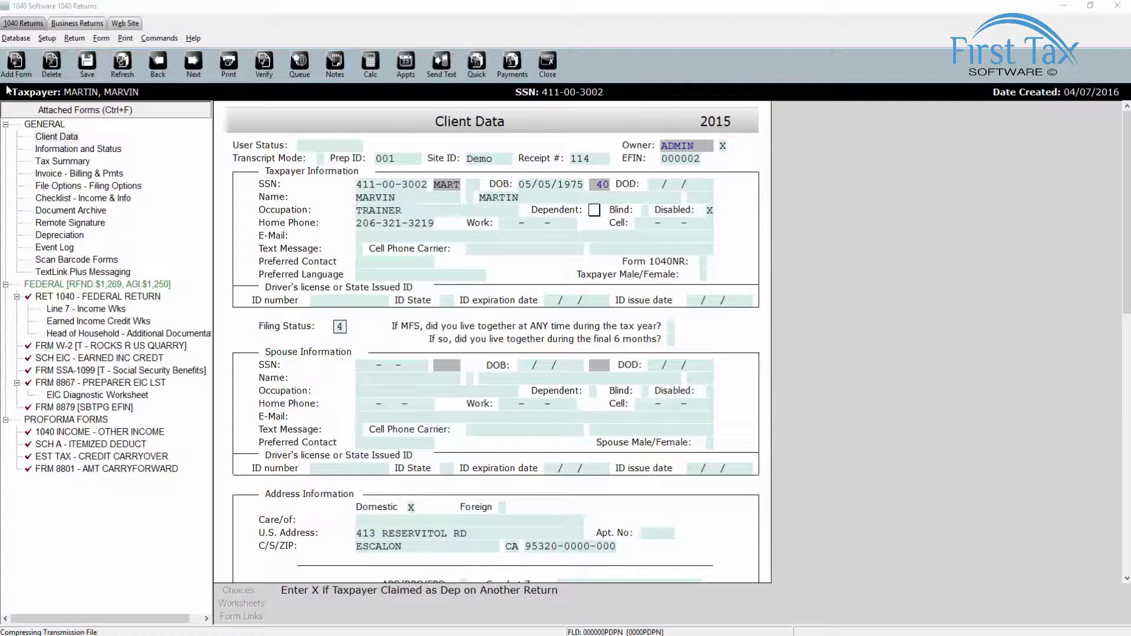
Bring up the available database lists
click(18, 40)
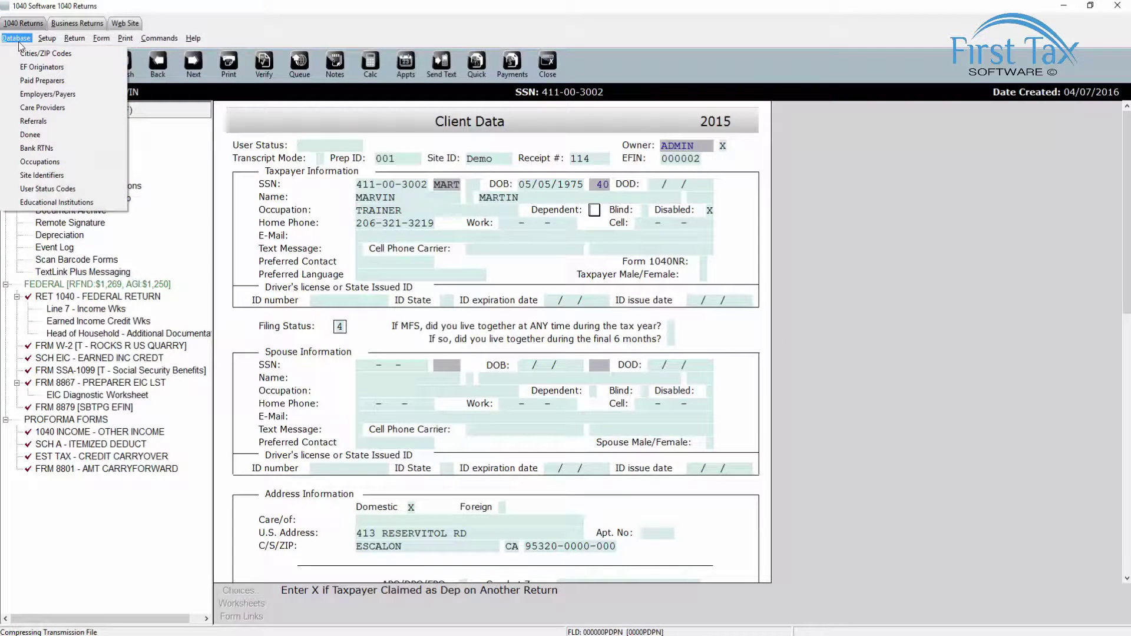